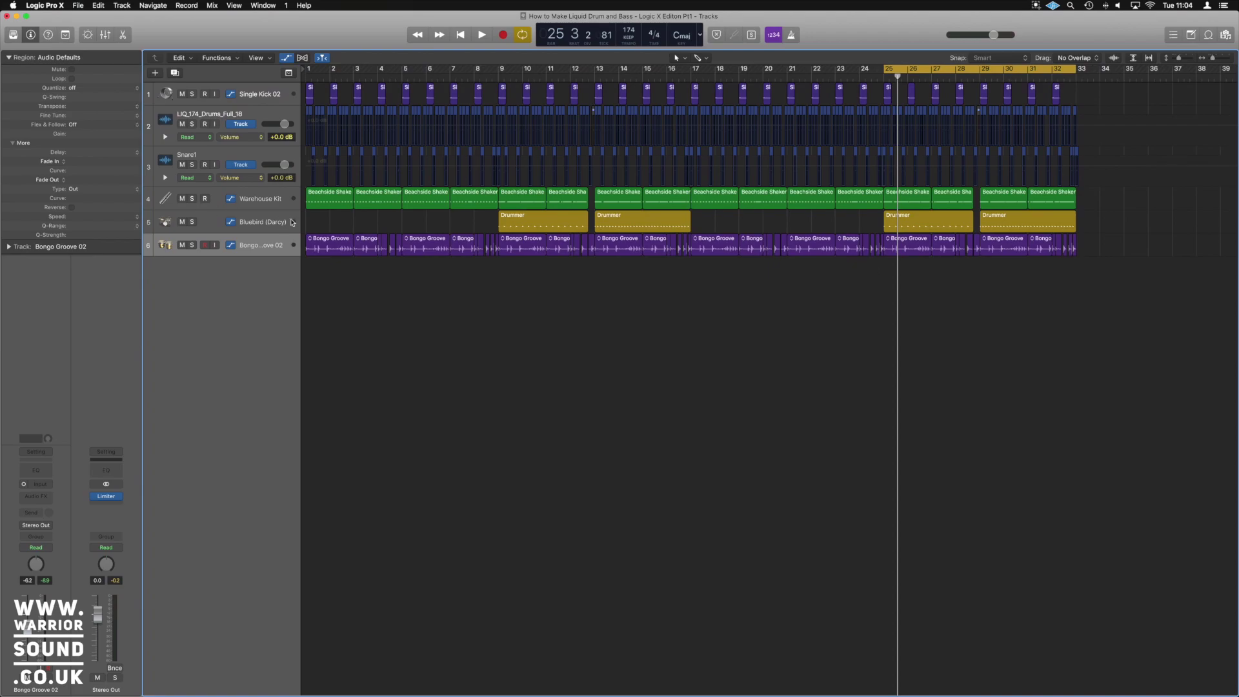
Solo the Warehouse Kit track and briefly play it back on its own, then stop
left_click(266, 200)
left_click(193, 201)
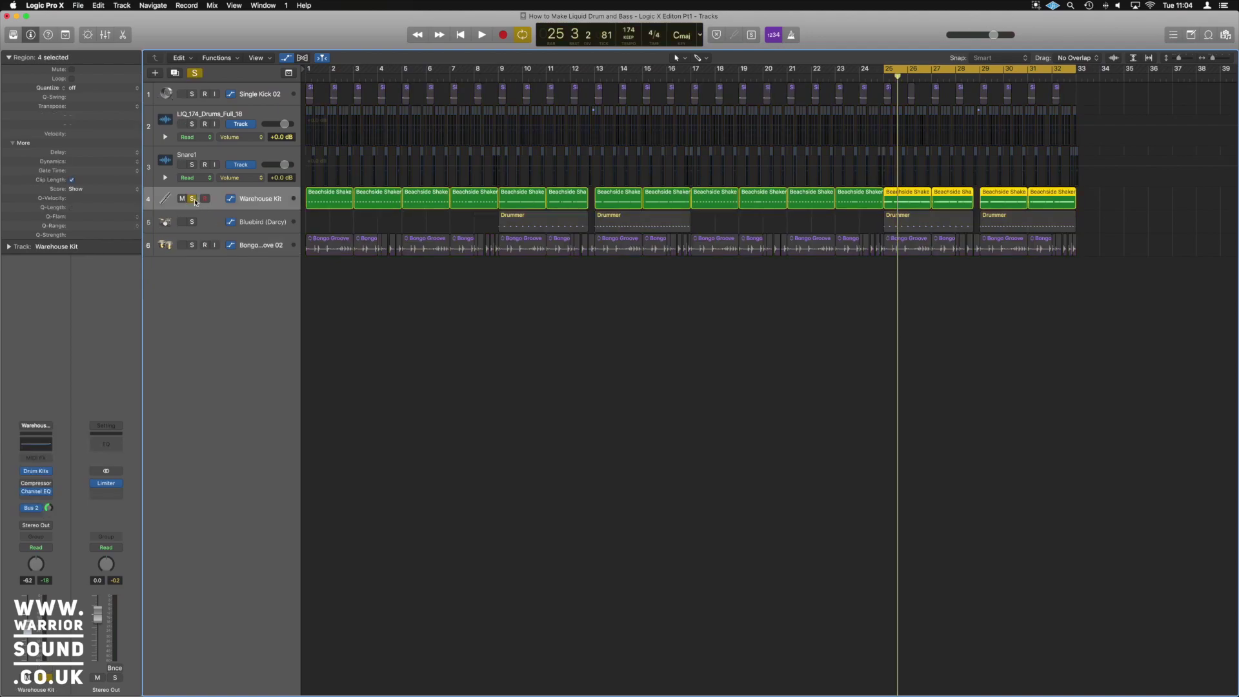
key("space")
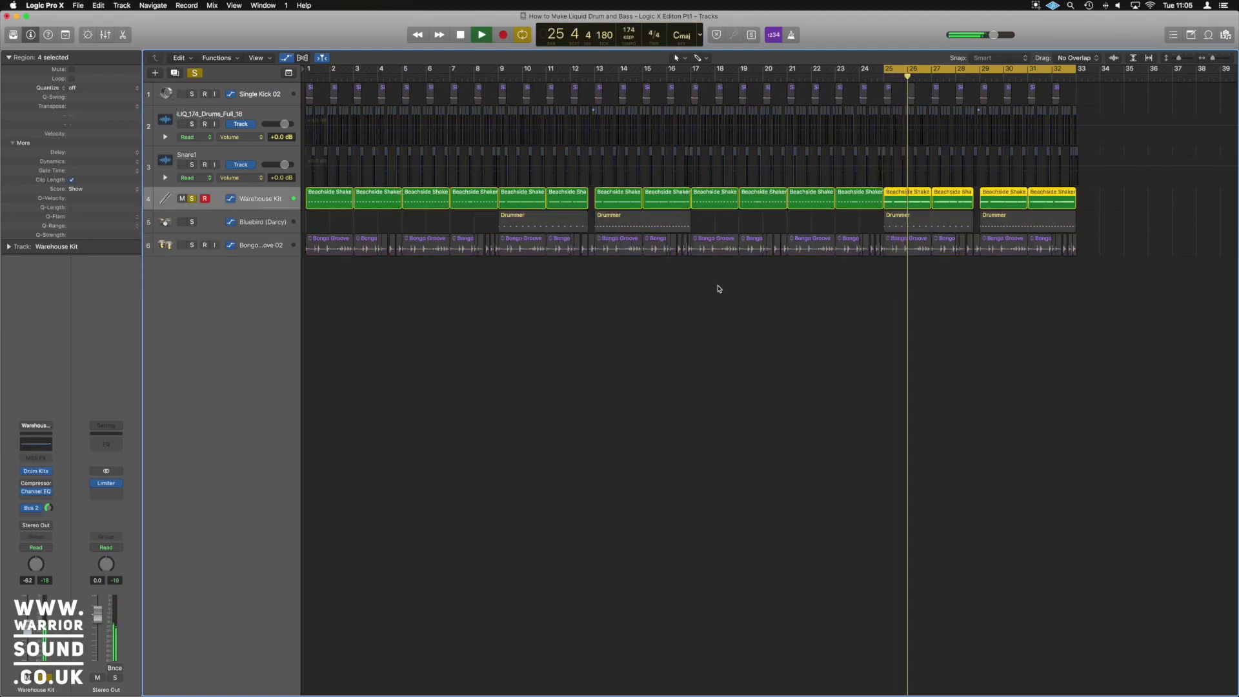
key("space")
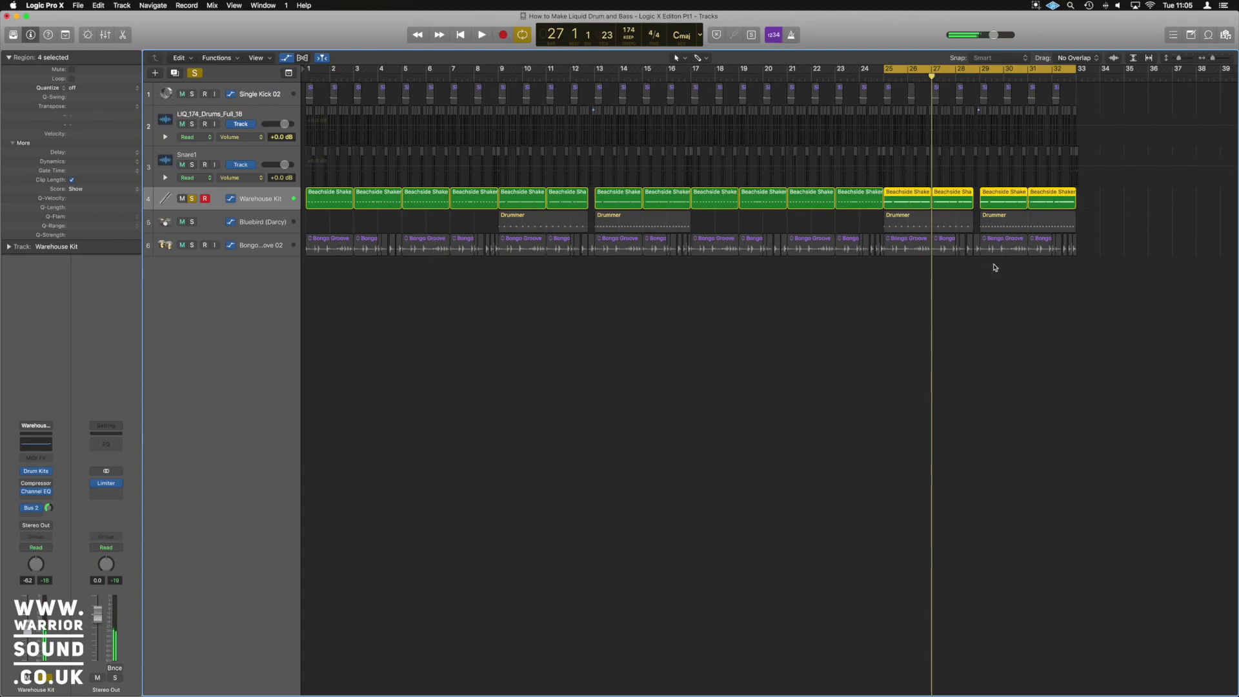
Open the bar-25 Beachside Shaker region's notes in the Piano Roll
left_click(992, 266)
left_click(905, 196)
double_click(907, 195)
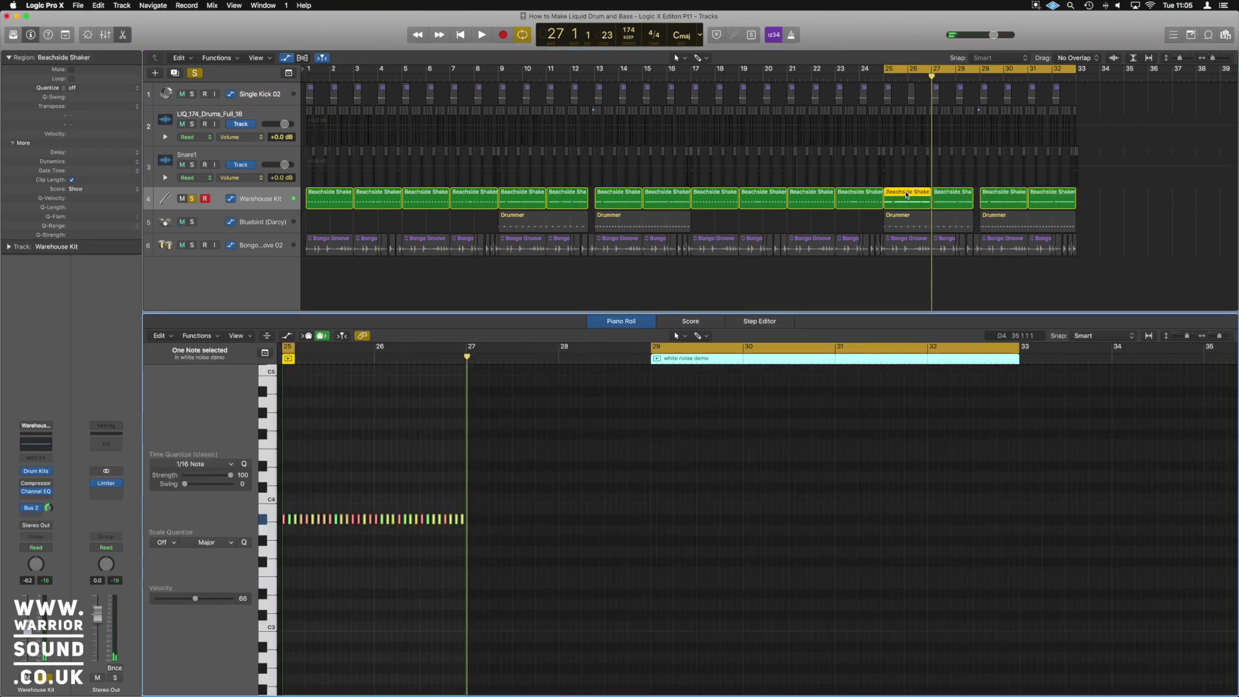
scroll(721, 525, "left", 10)
scroll(729, 525, "right", 5)
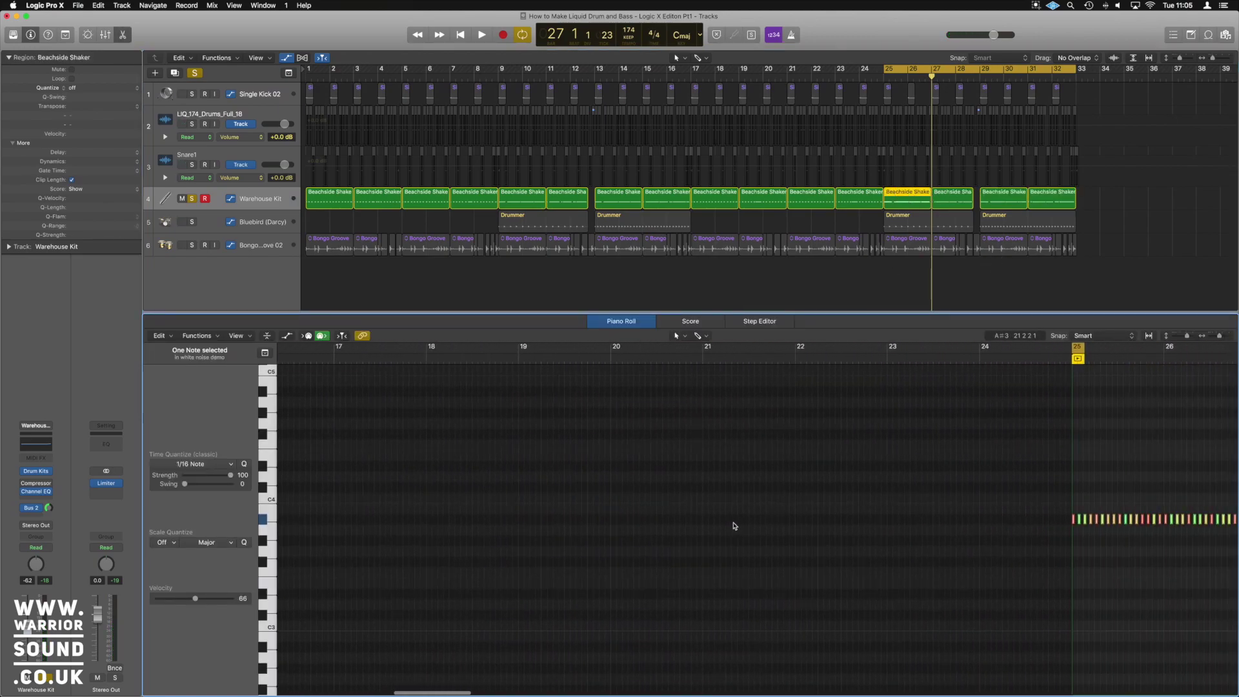
scroll(734, 525, "right", 1)
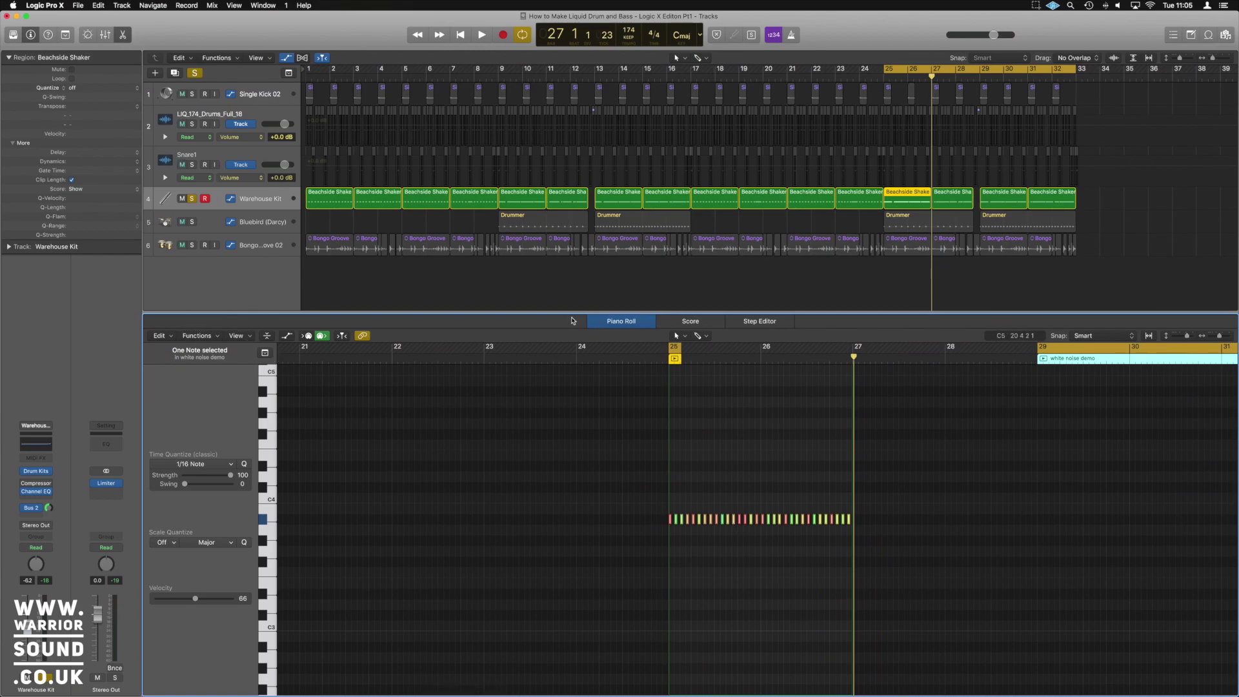
Reopen the note editor and leave only the bar-25 Beachside Shaker region selected
key("p")
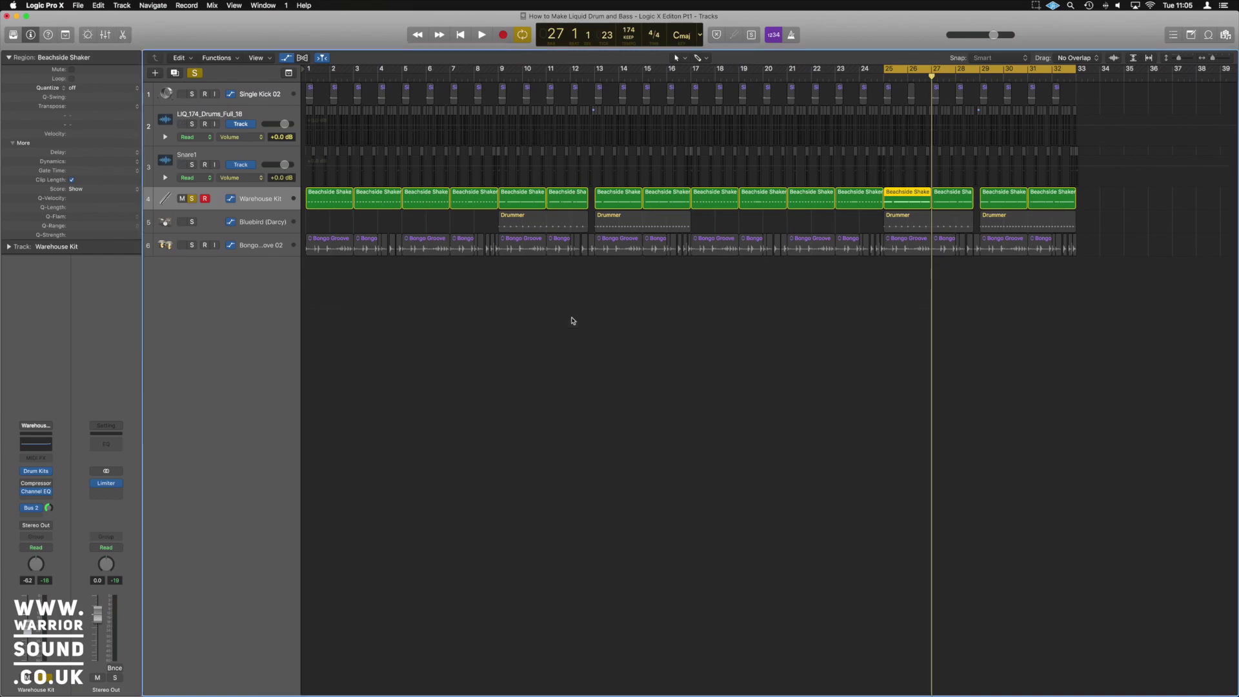
key("p")
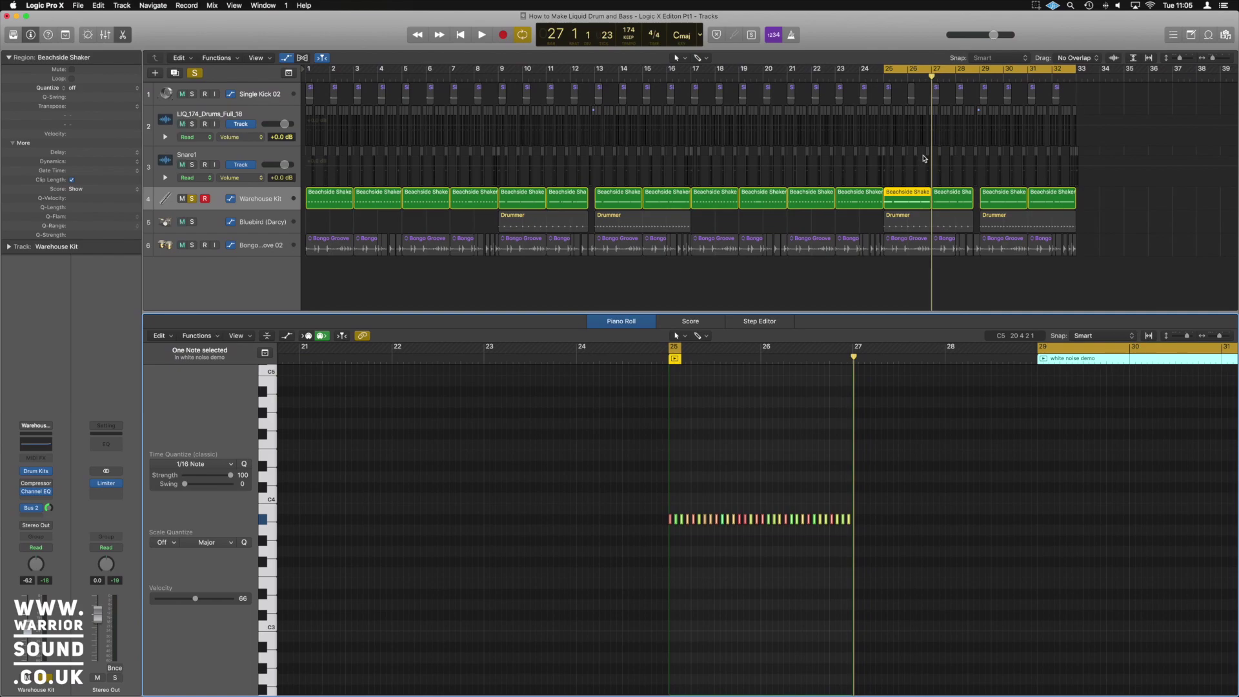
left_click(960, 199, "shift")
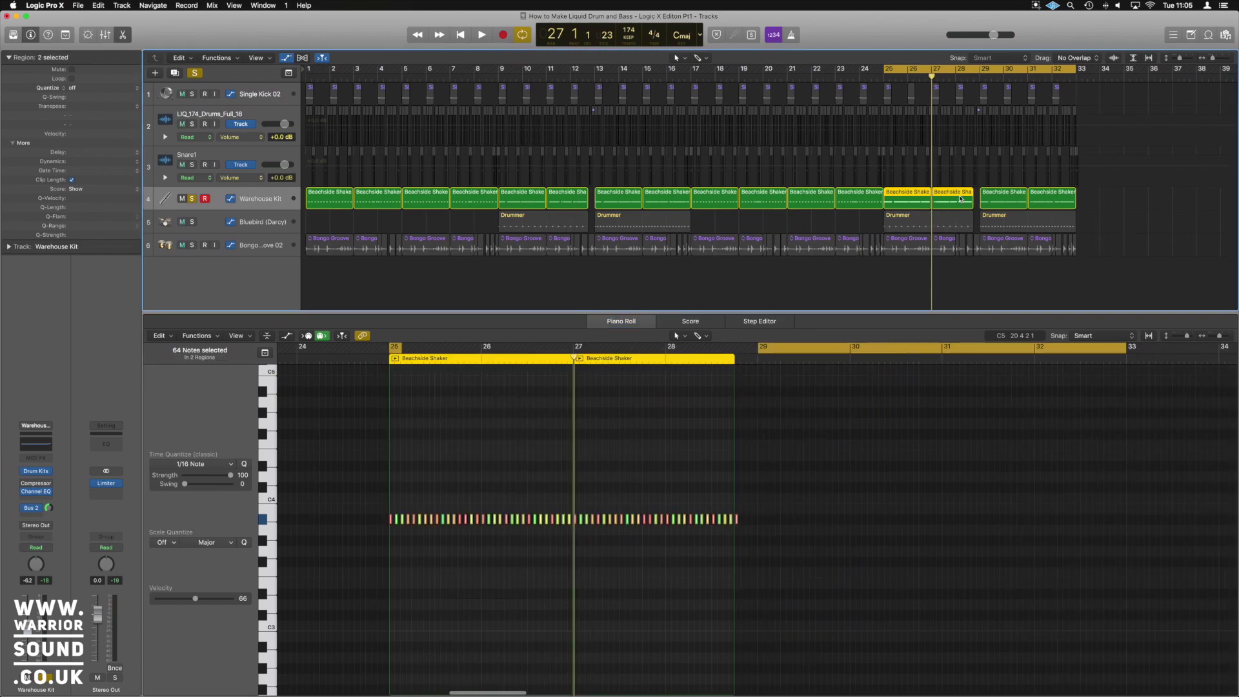
left_click(1099, 204)
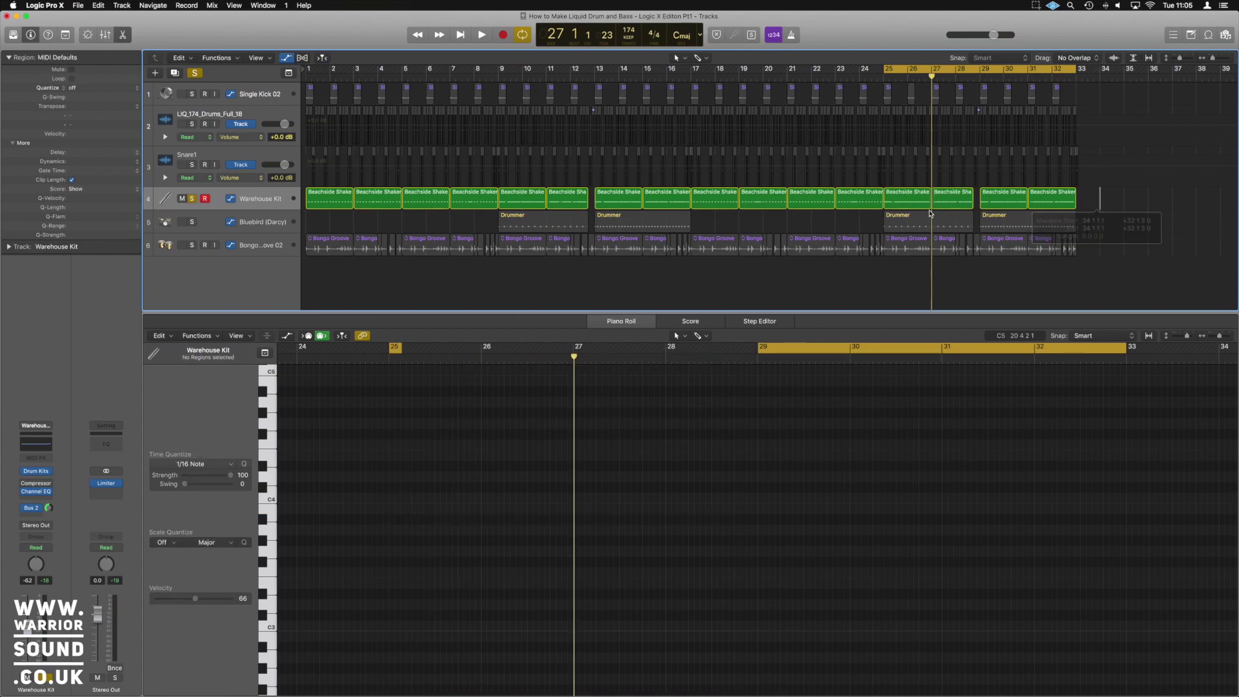
left_click(906, 198)
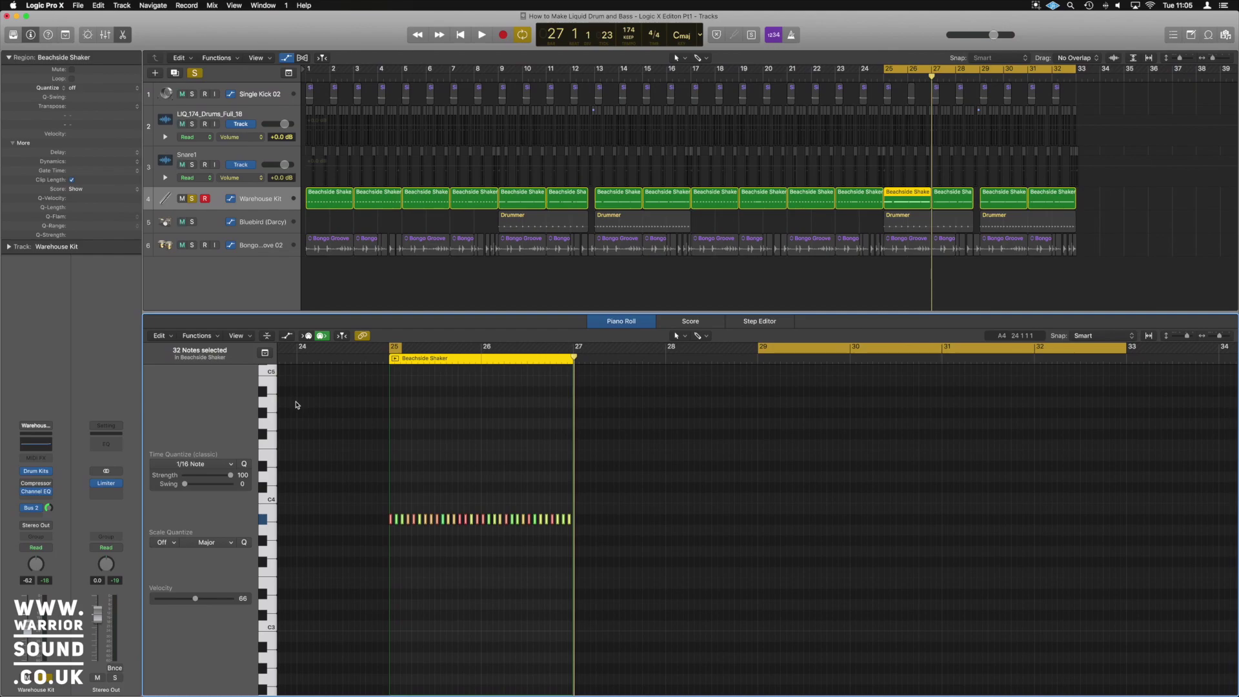
Show the Piano Roll automation lane with Ch. 1: Note Velocity as its parameter
left_click(286, 336)
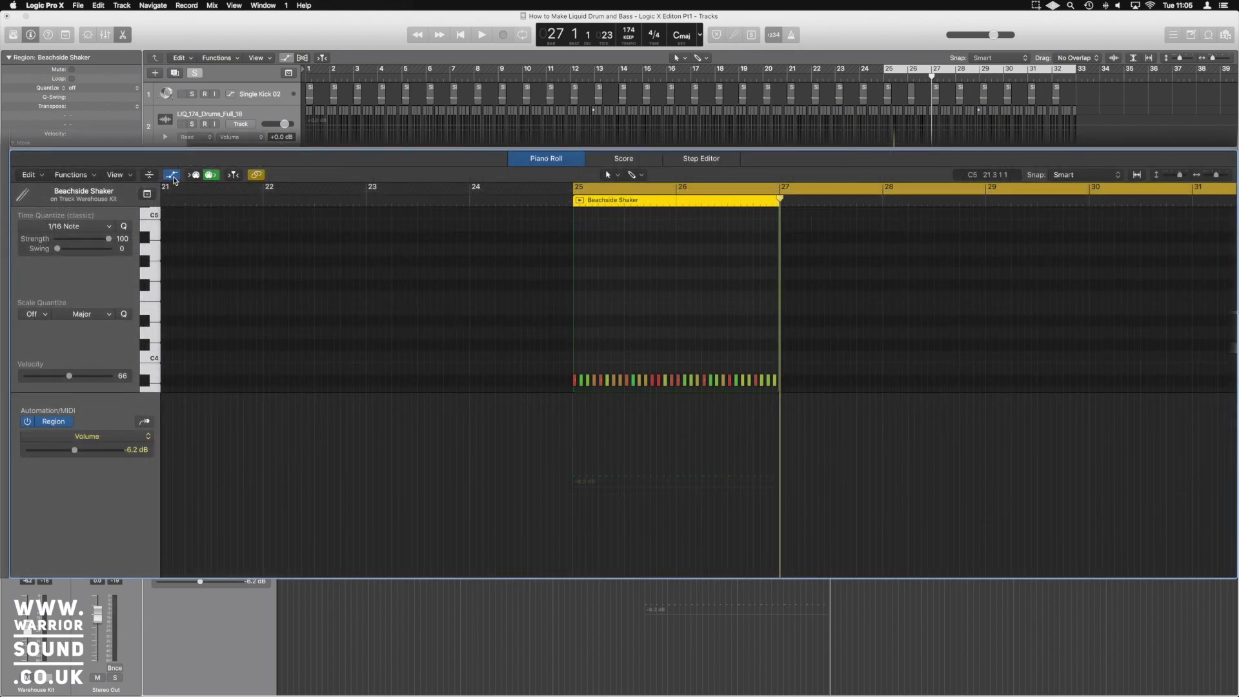
left_click(172, 176)
left_click(172, 176)
left_click(172, 176)
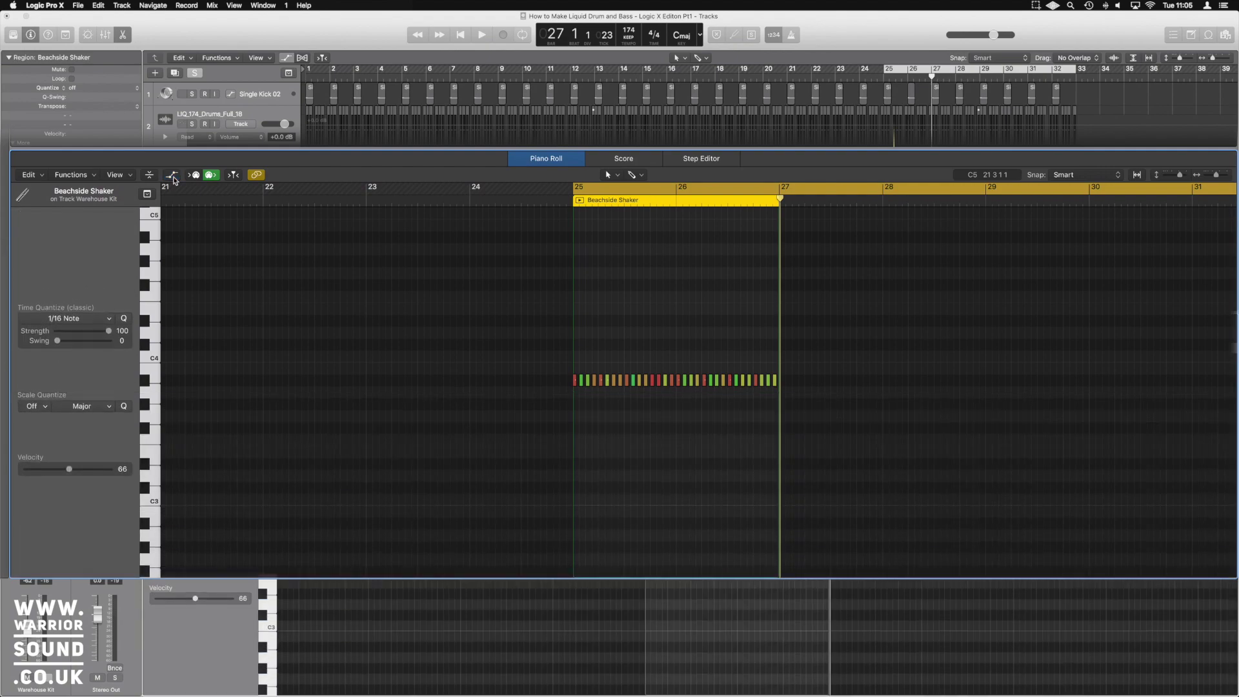
left_click(172, 175)
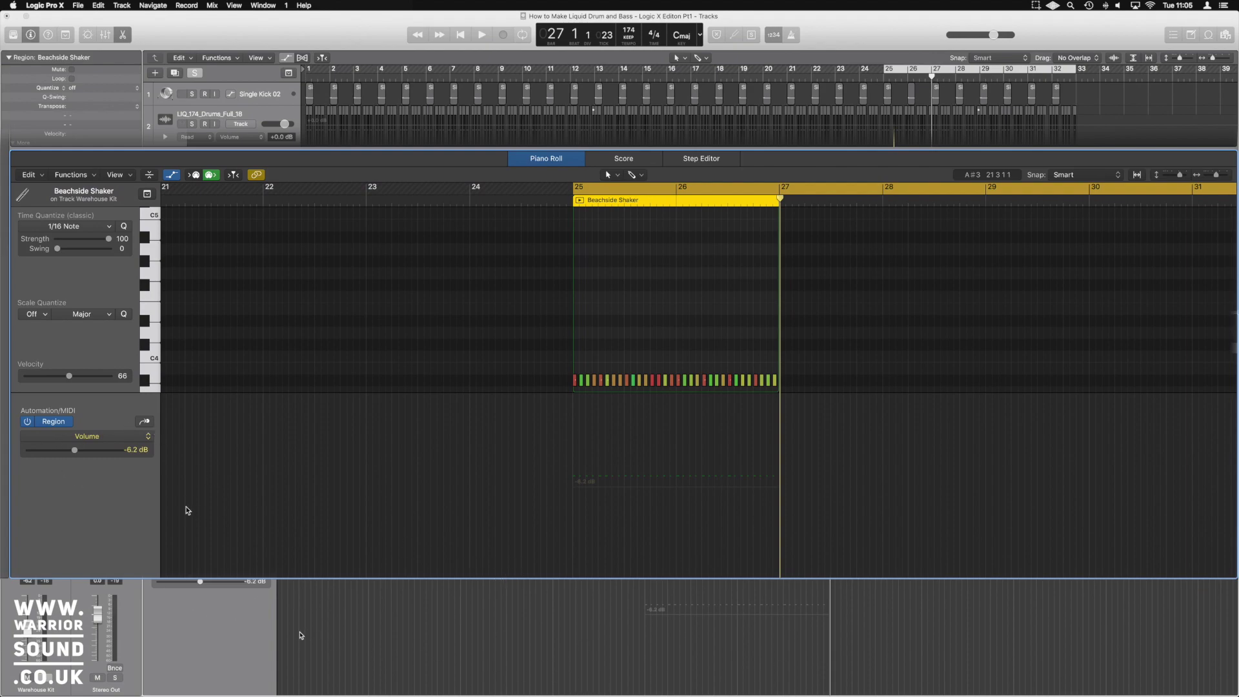
left_click(147, 437)
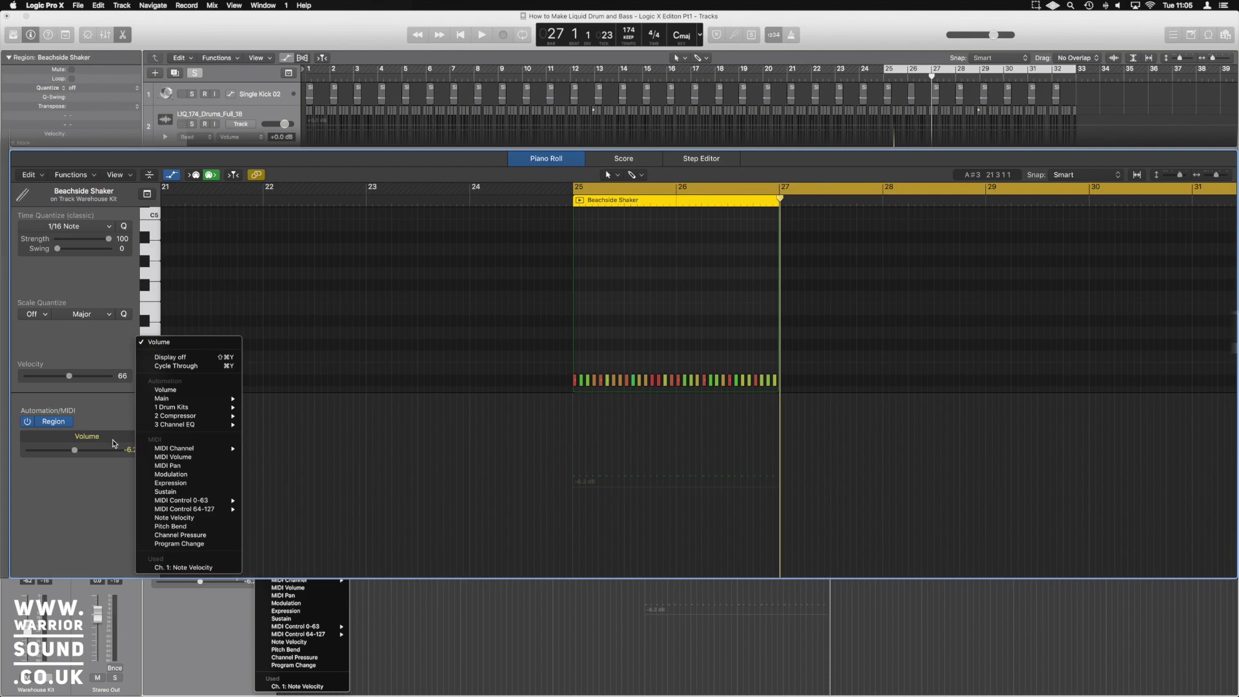
left_click(186, 568)
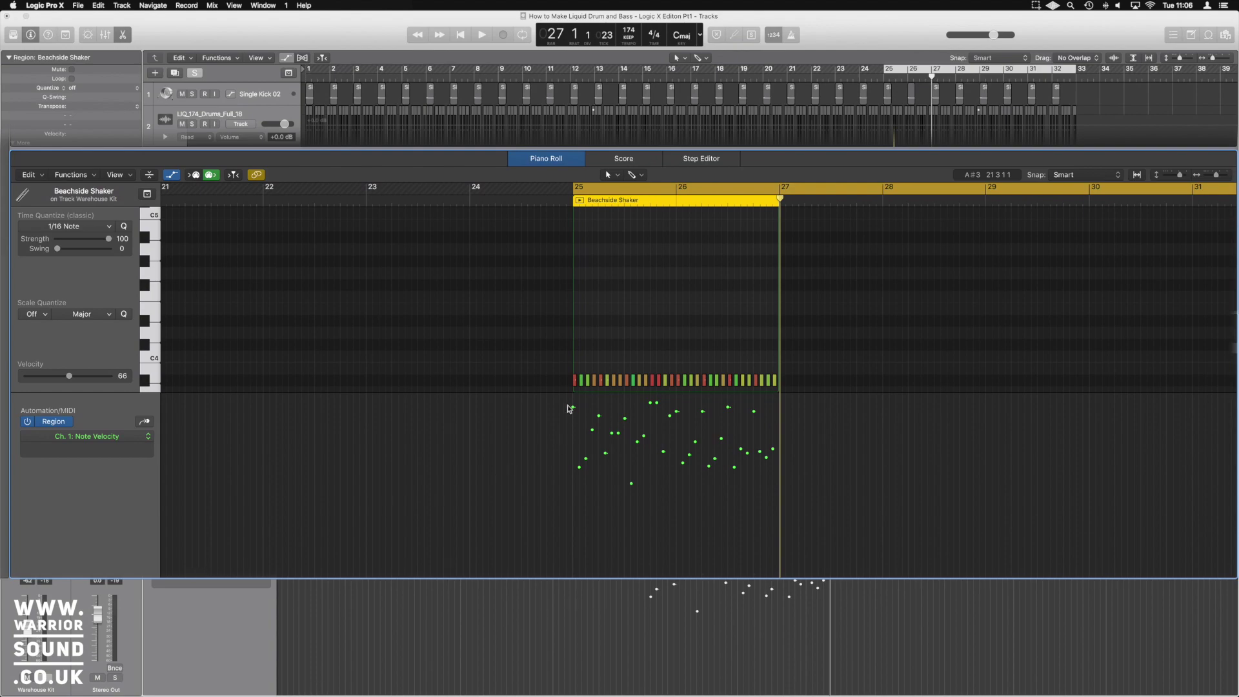
Play the shaker region from its start, then stop playback
double_click(579, 200)
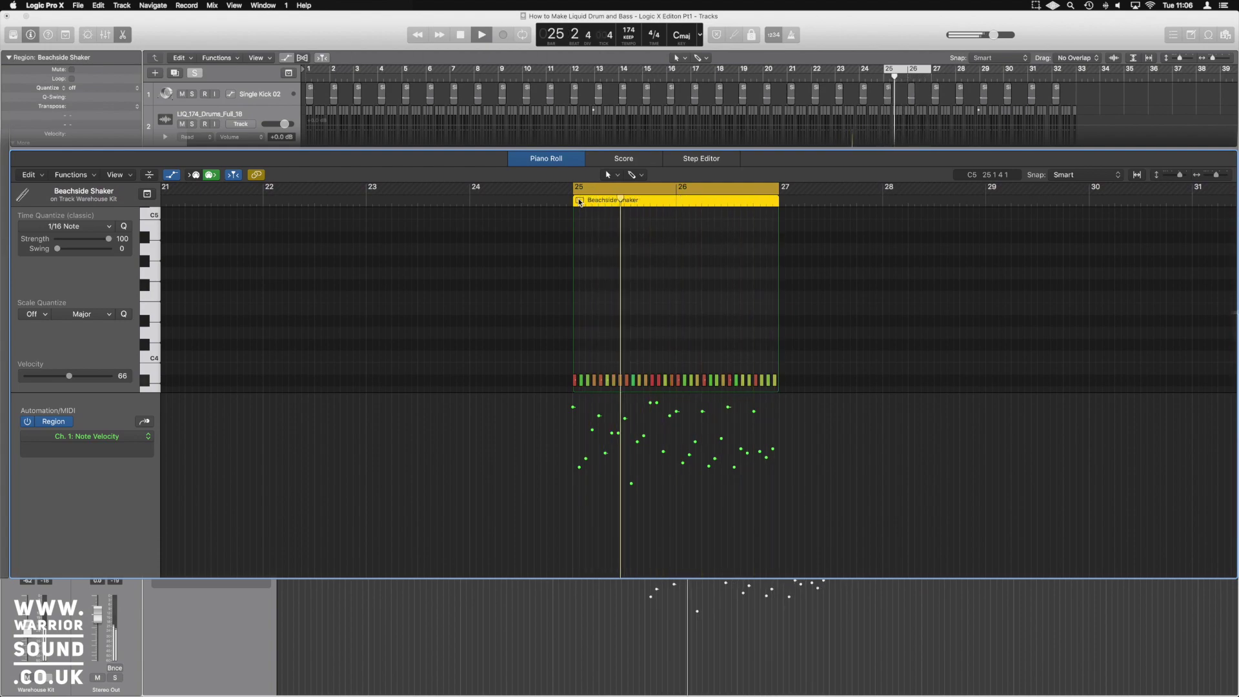
key("space")
scroll(587, 232, "right", 5)
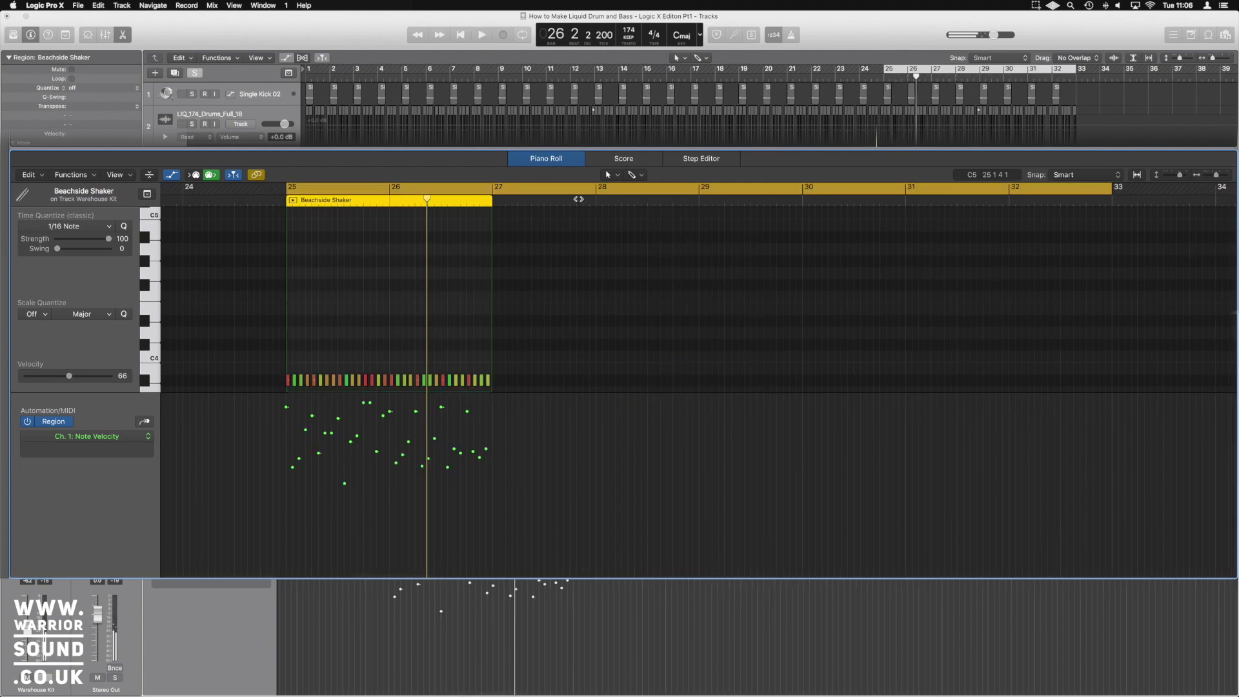
scroll(667, 353, "left", 2)
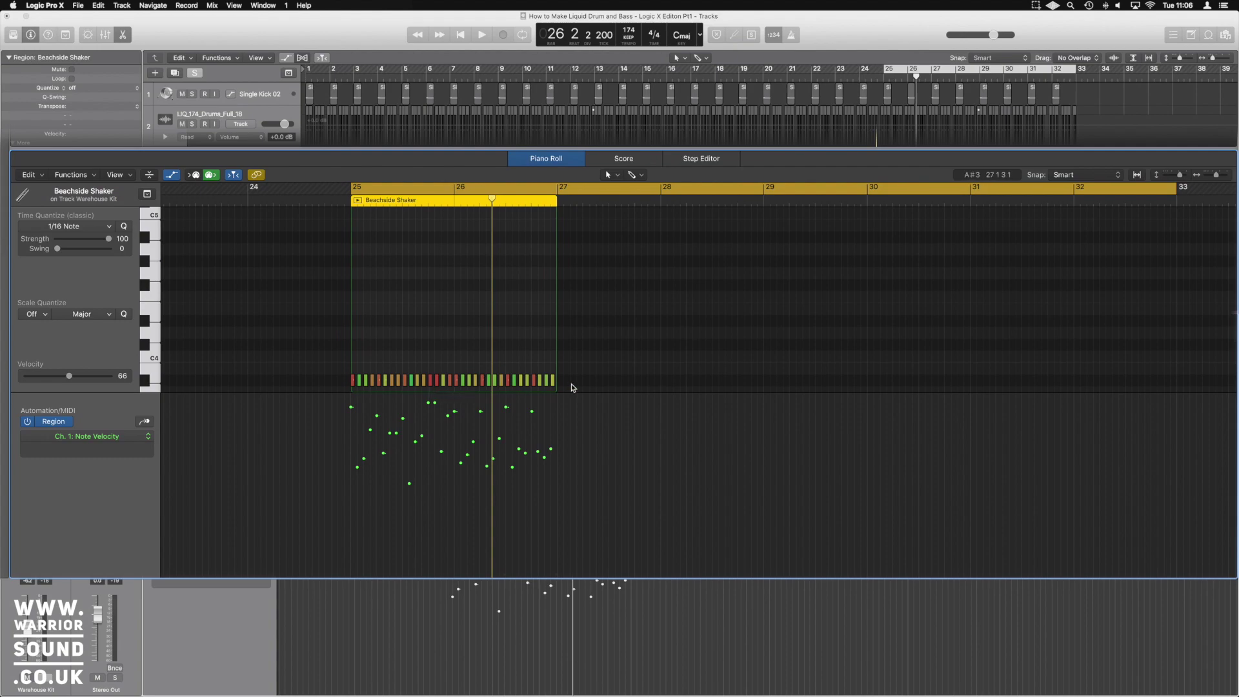
Marquee-select a group of shaker notes near bar 25 in the Piano Roll
left_click_drag(569, 383, 334, 374)
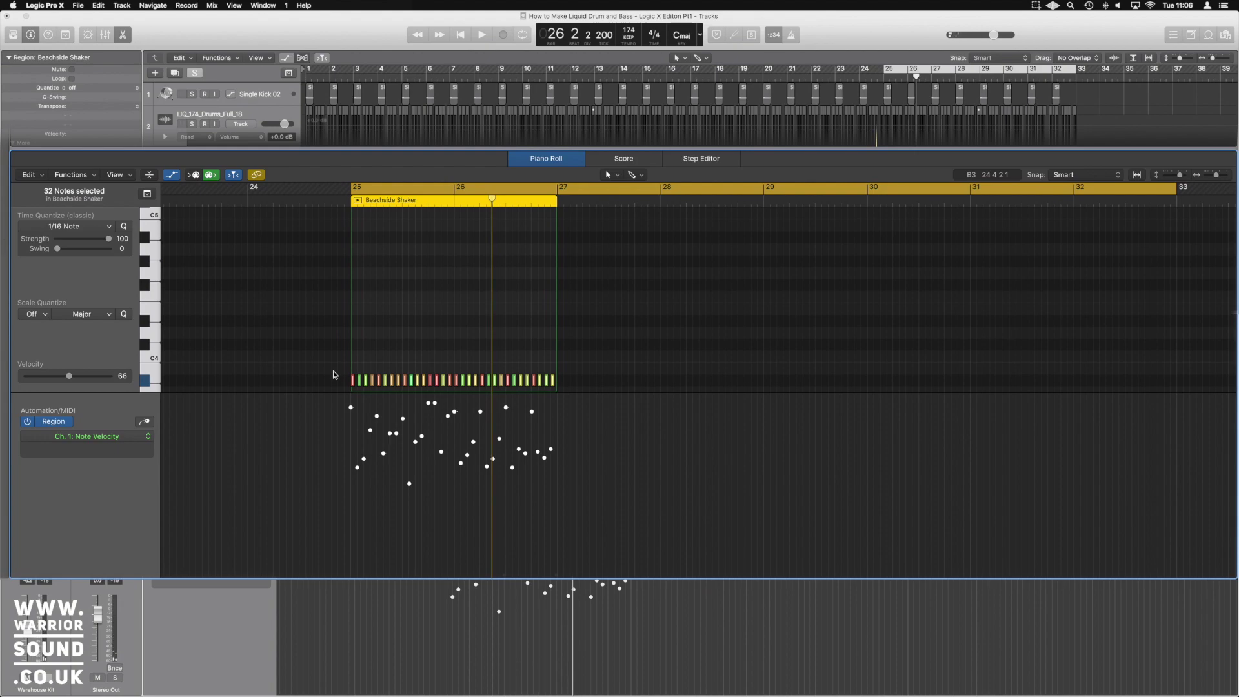
left_click(362, 378)
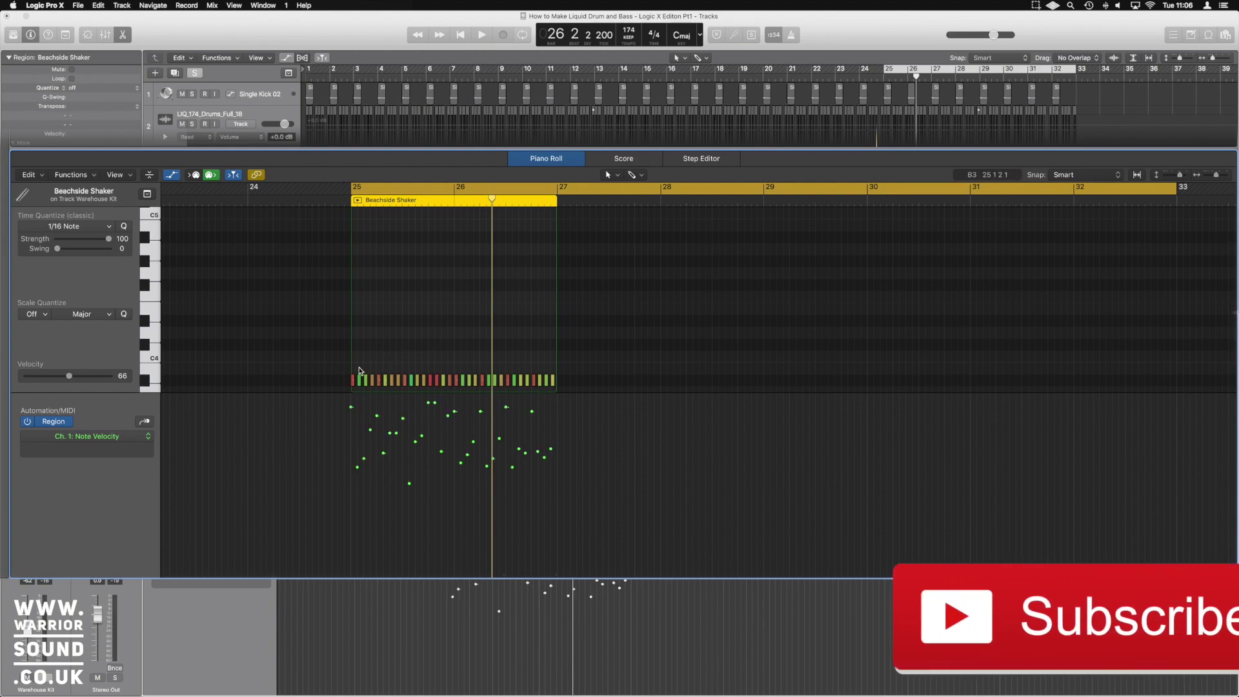
left_click_drag(361, 378, 373, 378)
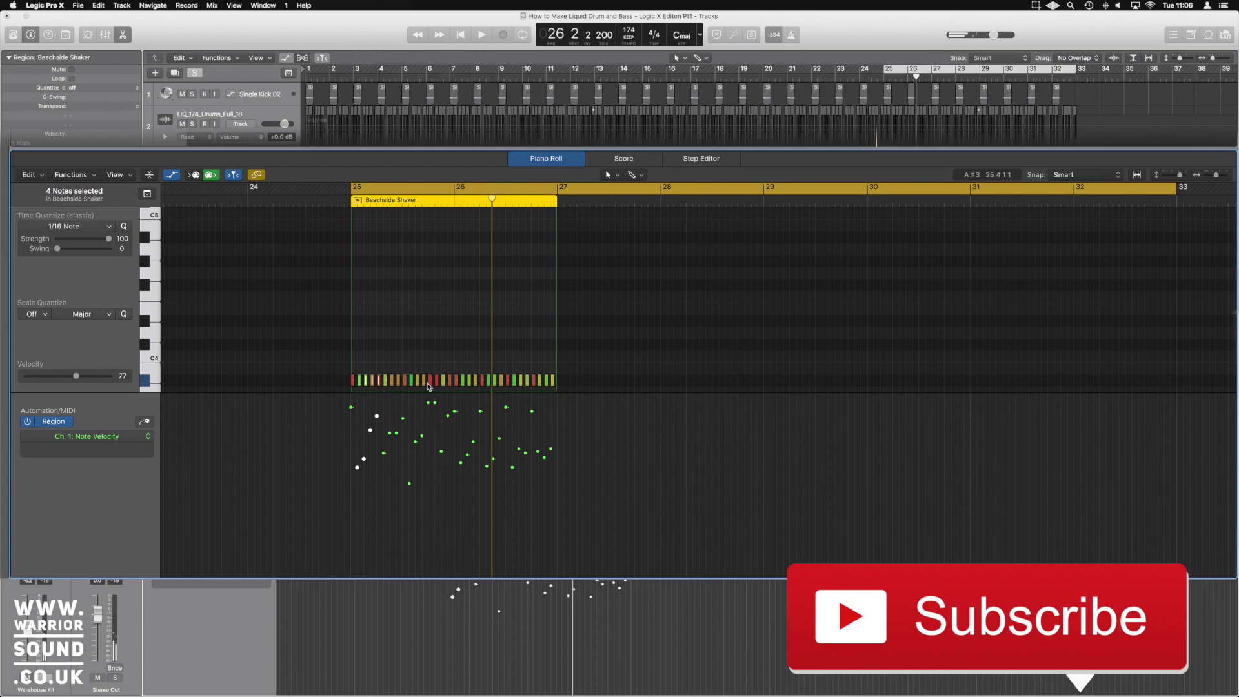
left_click(515, 376)
left_click_drag(516, 376, 551, 379)
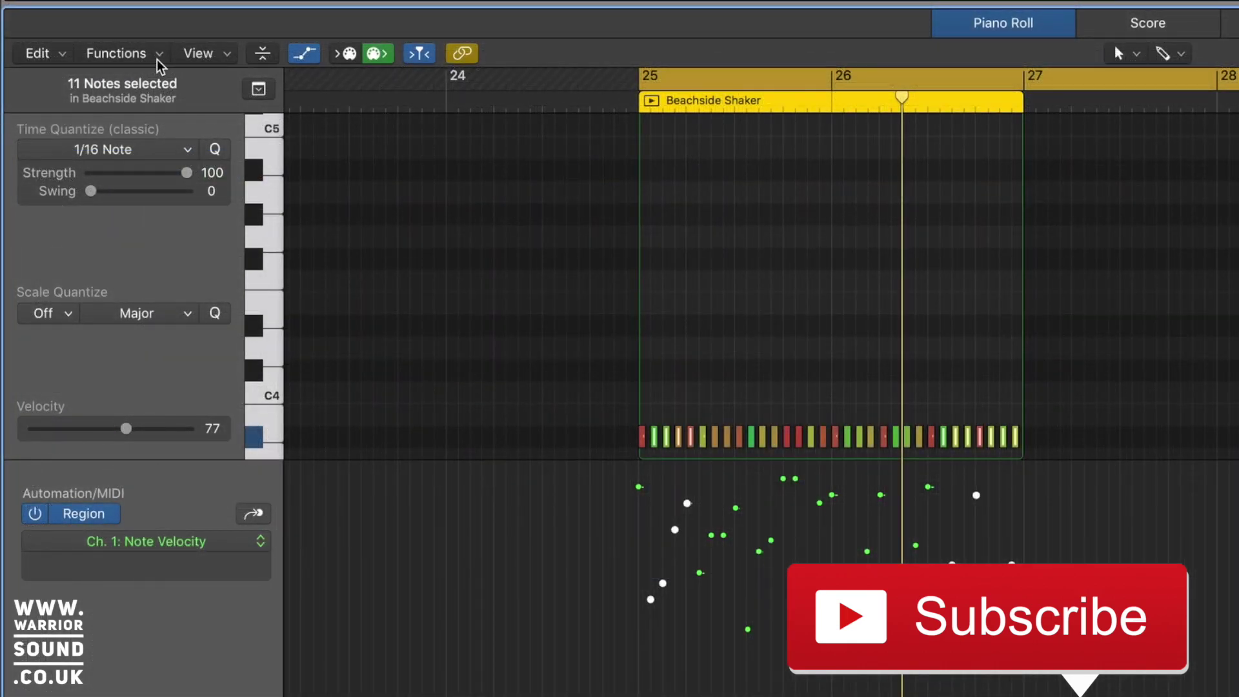
Choose Functions > MIDI Transform > Random Velocity for the selected shaker notes
left_click(156, 60)
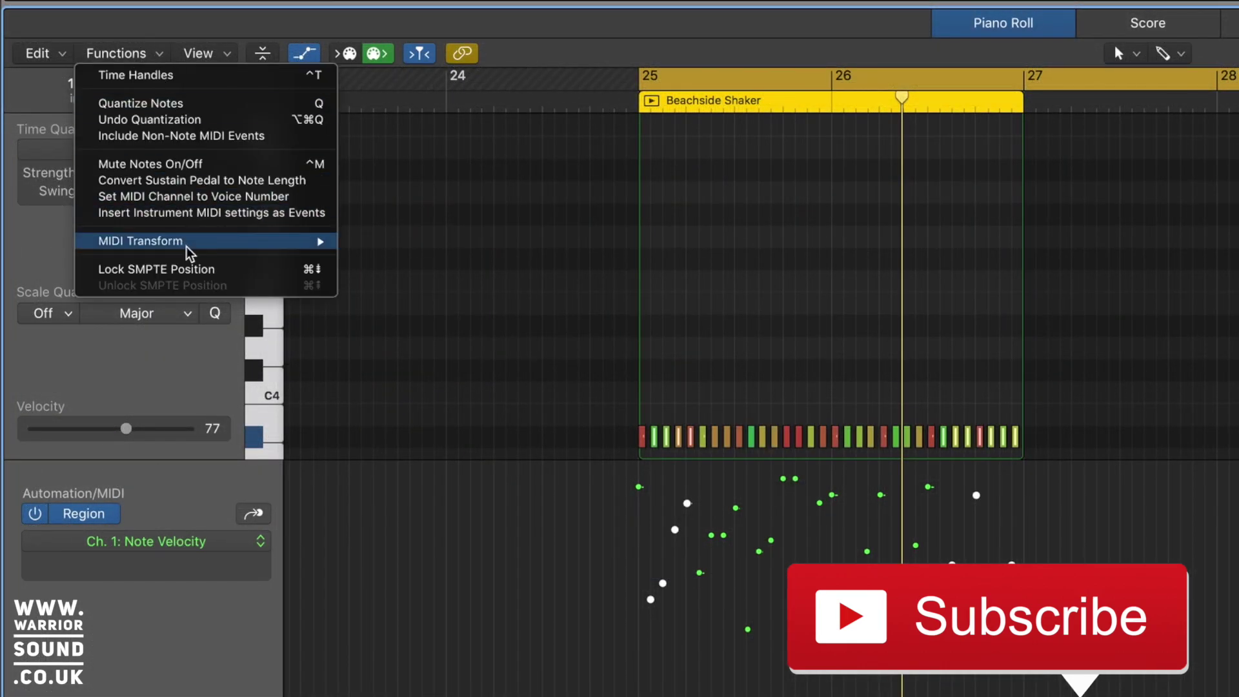
mouse_move(188, 250)
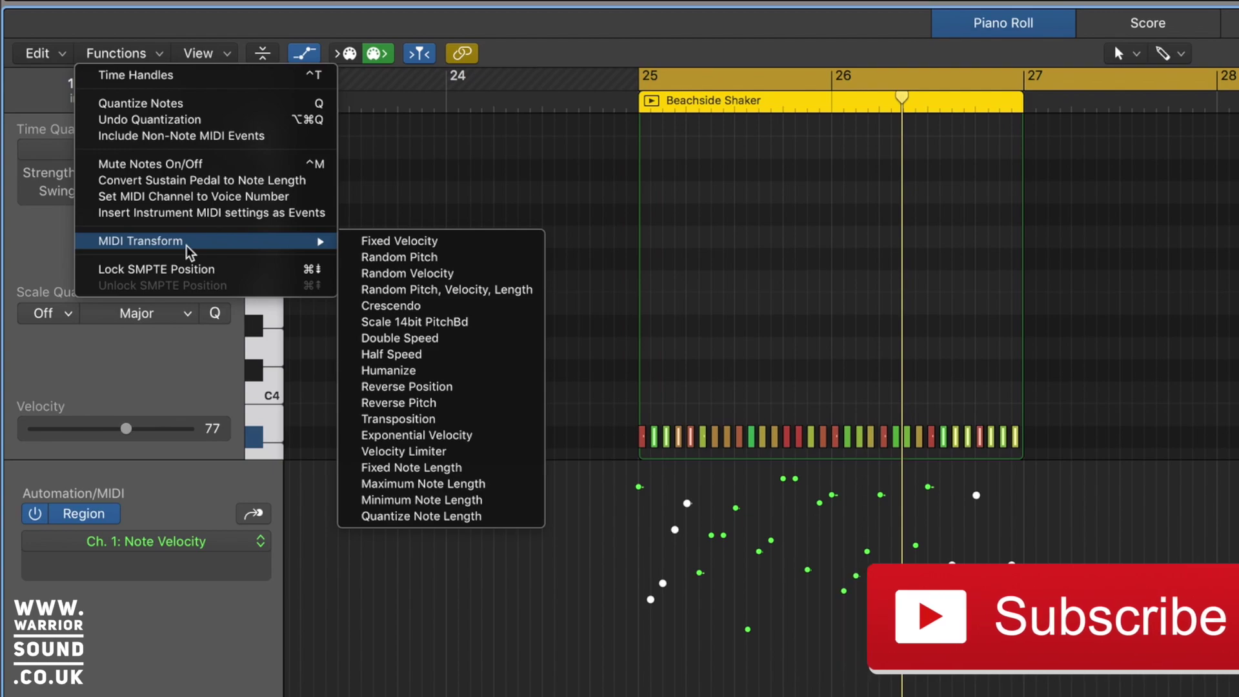
left_click(431, 274)
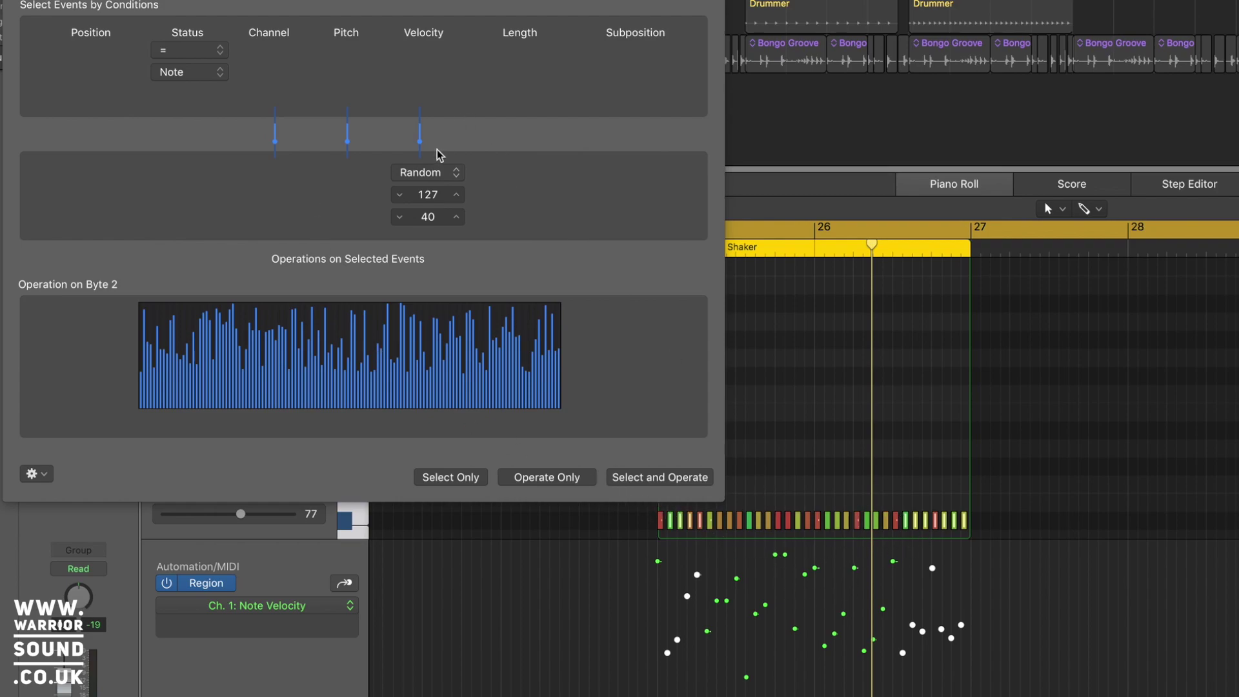
Keep the Velocity operation on Random, with limits of 127 and 90
left_click(431, 174)
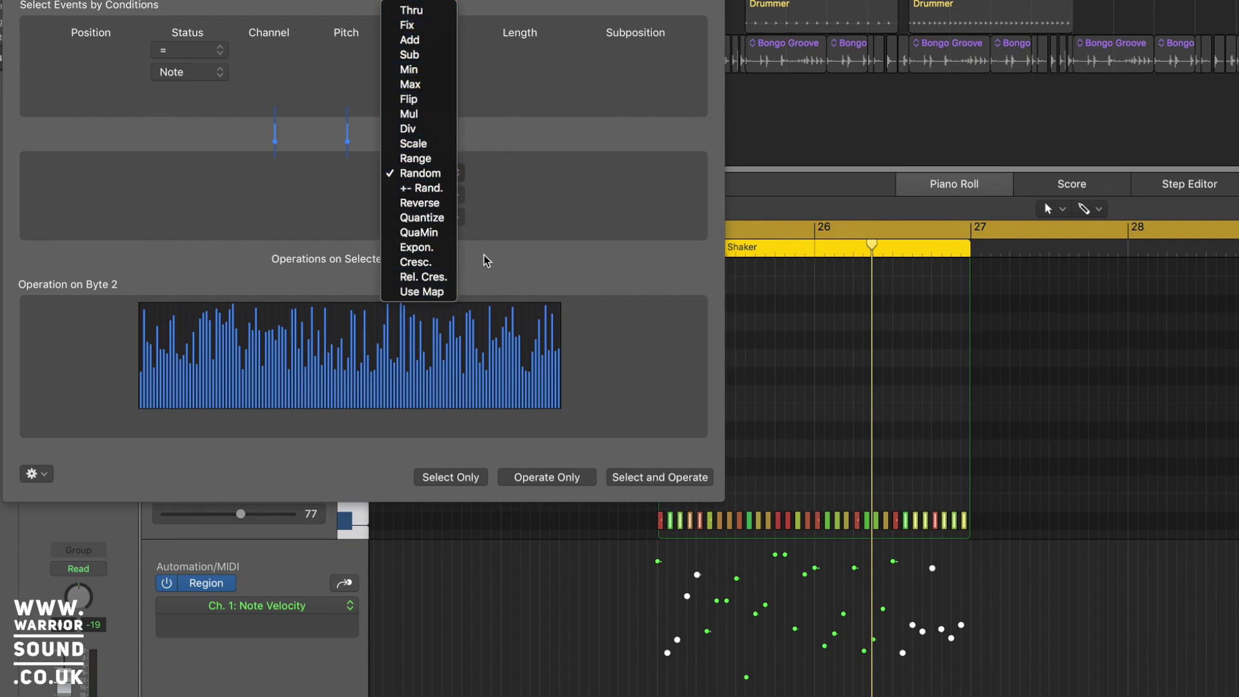
left_click(432, 178)
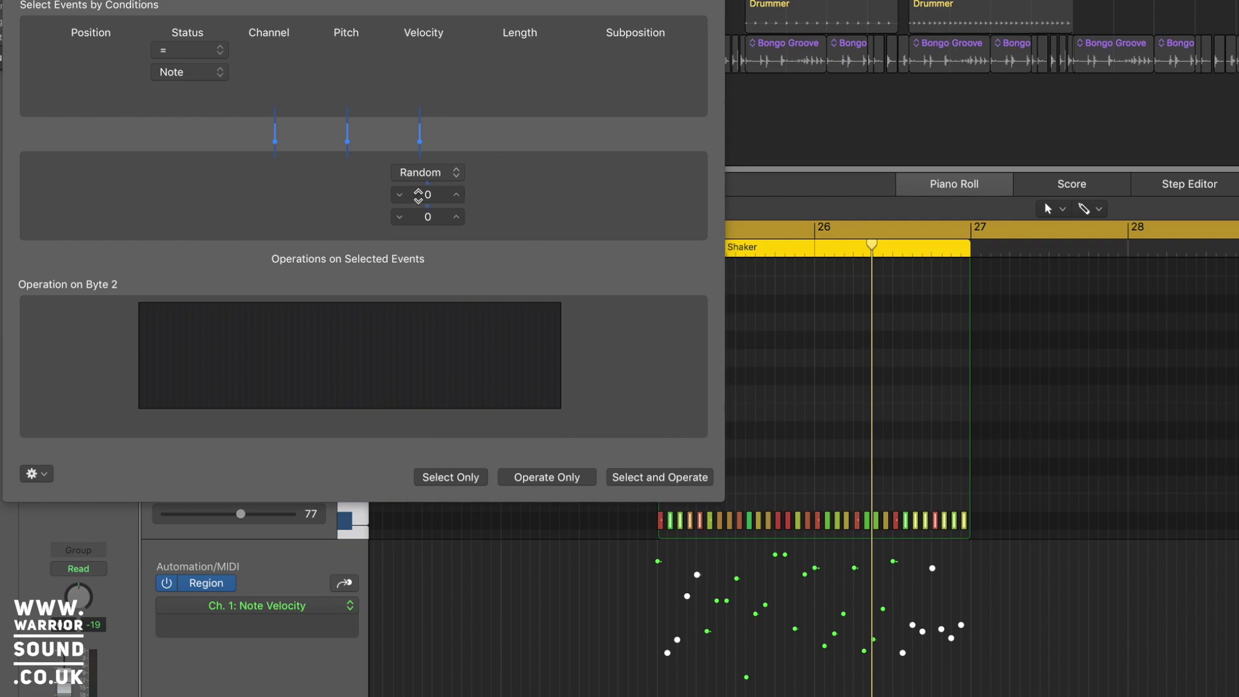
left_click_drag(428, 195, 428, 155)
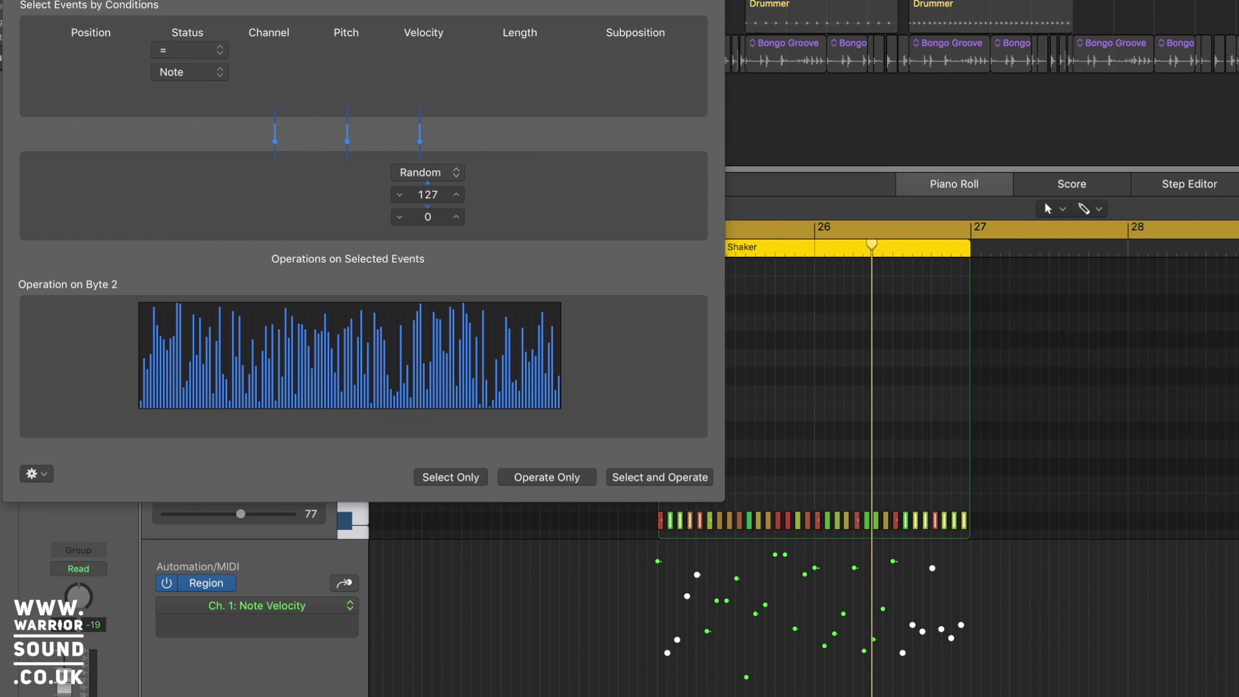
left_click_drag(428, 194, 436, 219)
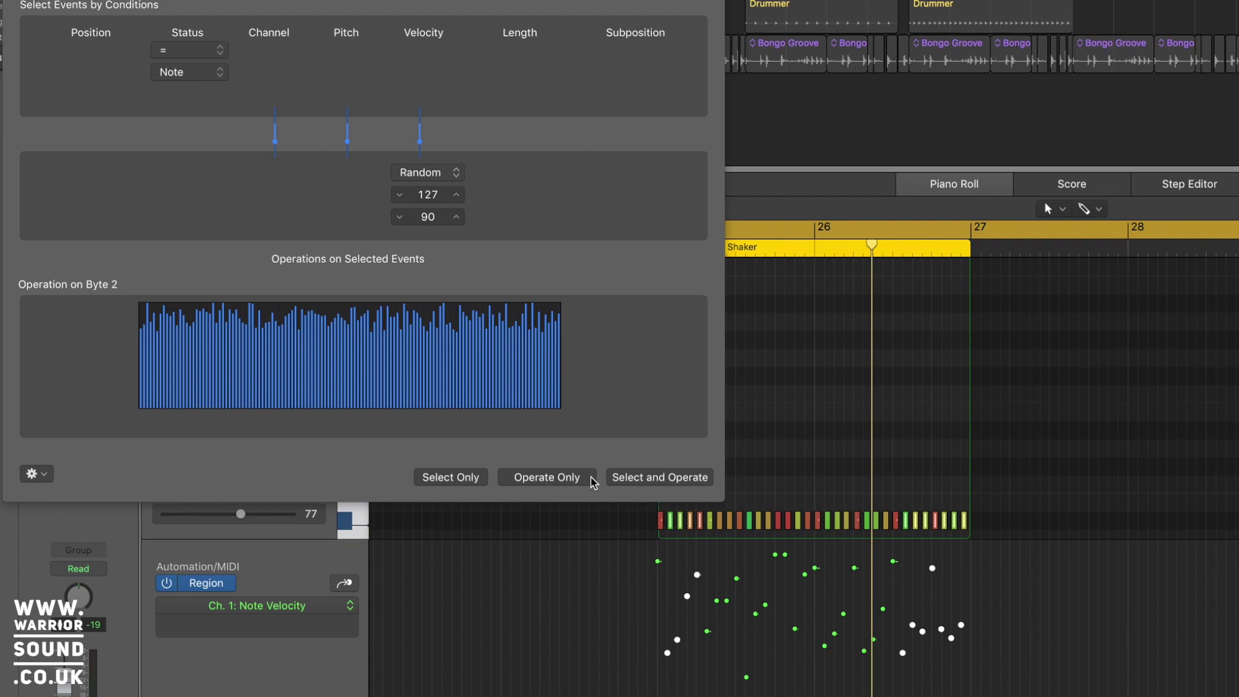
Apply Random Velocity with Operate Only, then lower the minimum to 0 and apply again
left_click(542, 480)
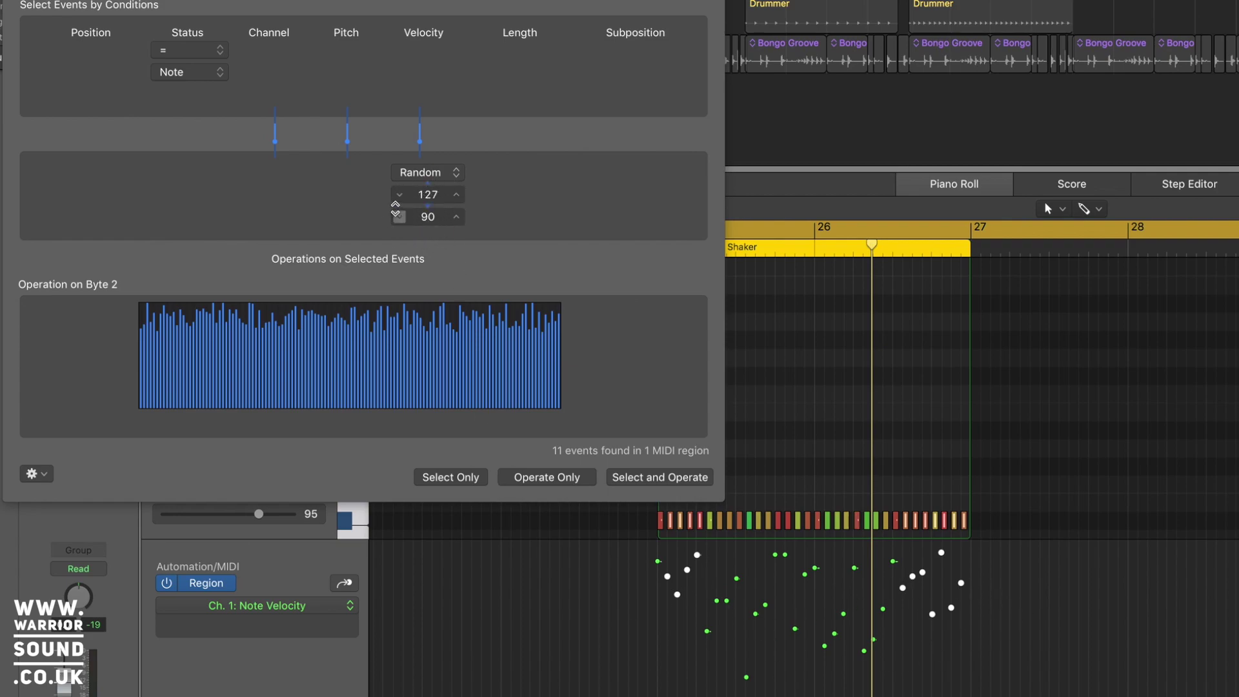
left_click_drag(426, 217, 426, 271)
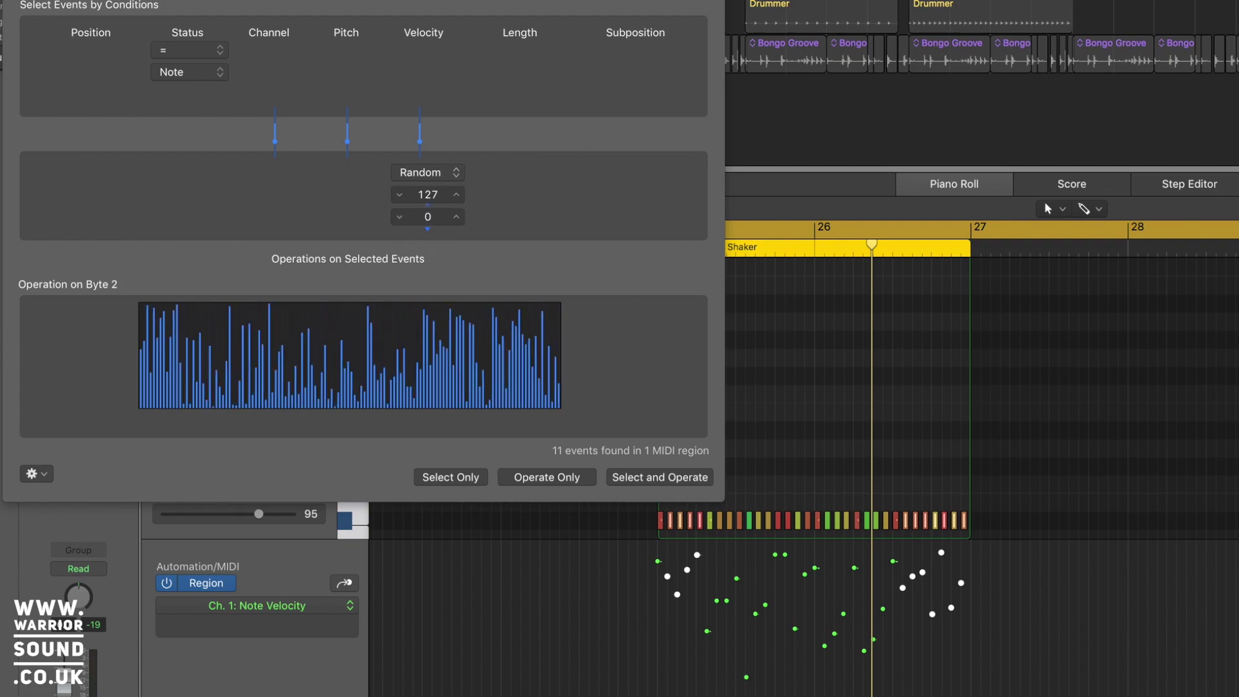
left_click(549, 479)
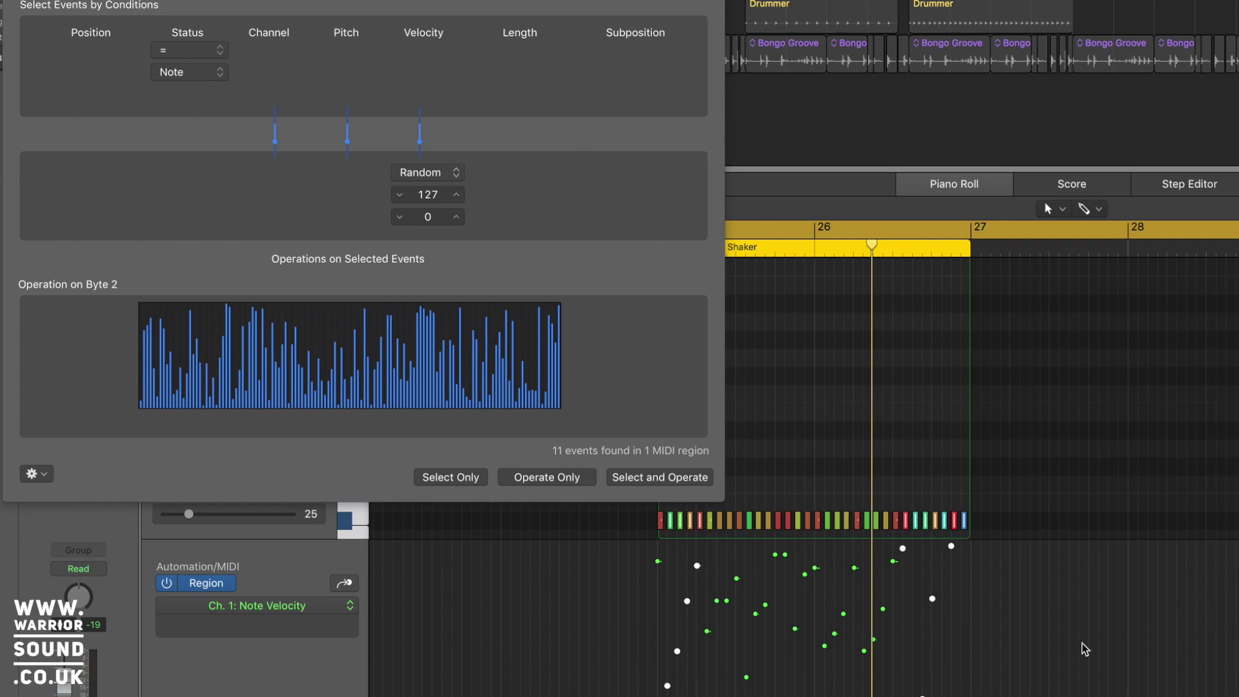